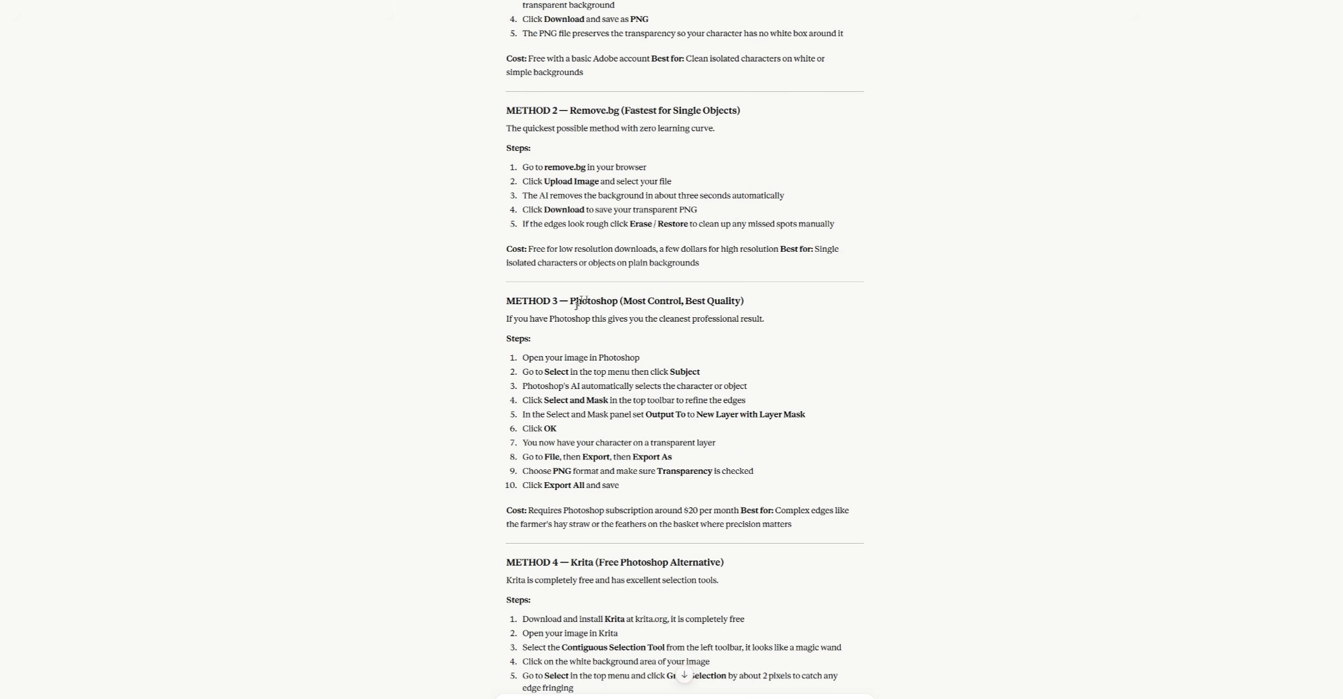
# Read the chat reply's methods for isolating characters and removing backgrounds.
pyautogui.scroll(-5, 582, 313)
pyautogui.scroll(-3, 584, 316)
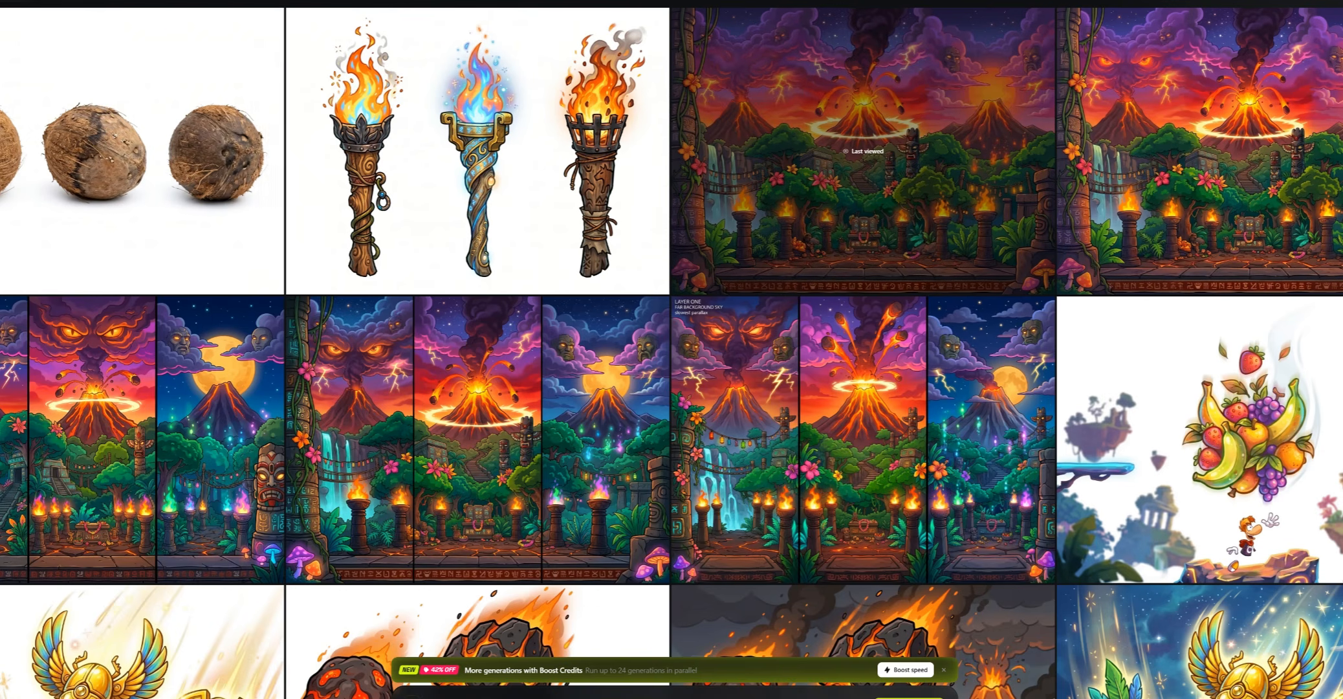
pyautogui.moveTo(115, 69)
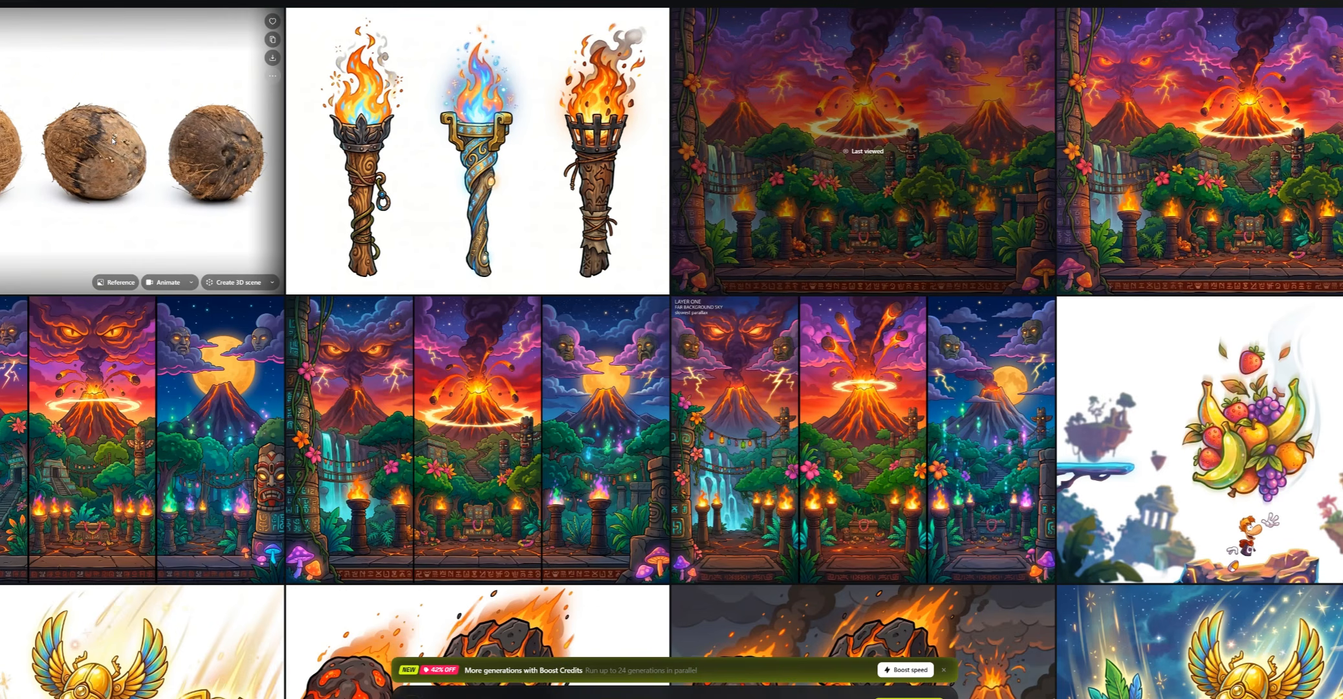
pyautogui.scroll(-9, 114, 139)
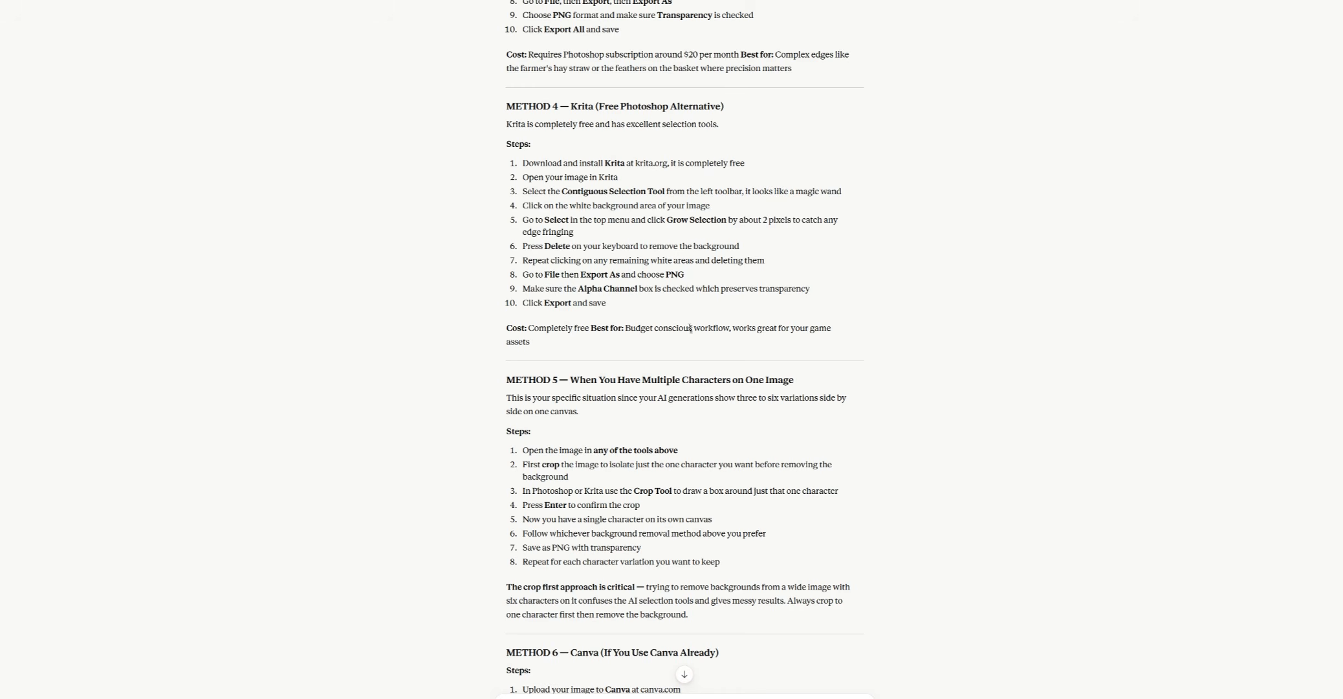
pyautogui.scroll(12, 690, 328)
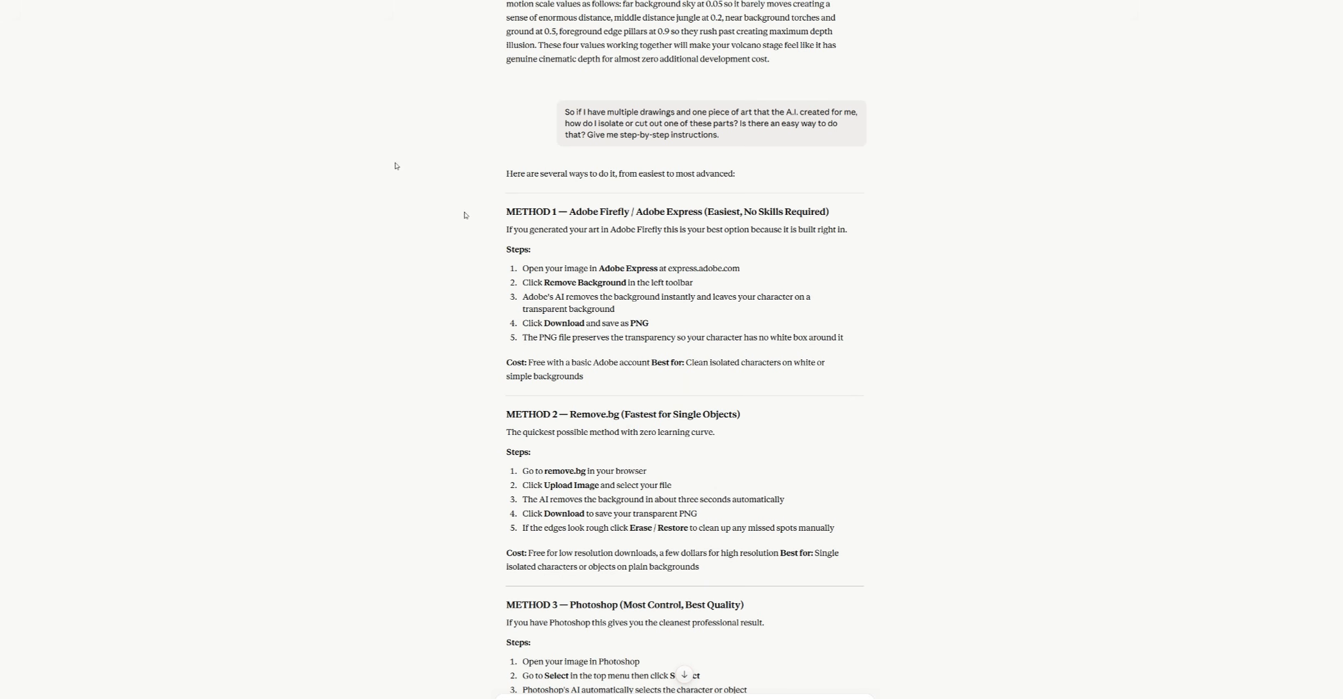
# Open remove.bg in a new browser tab.
pyautogui.hotkey('ctrl', 't')
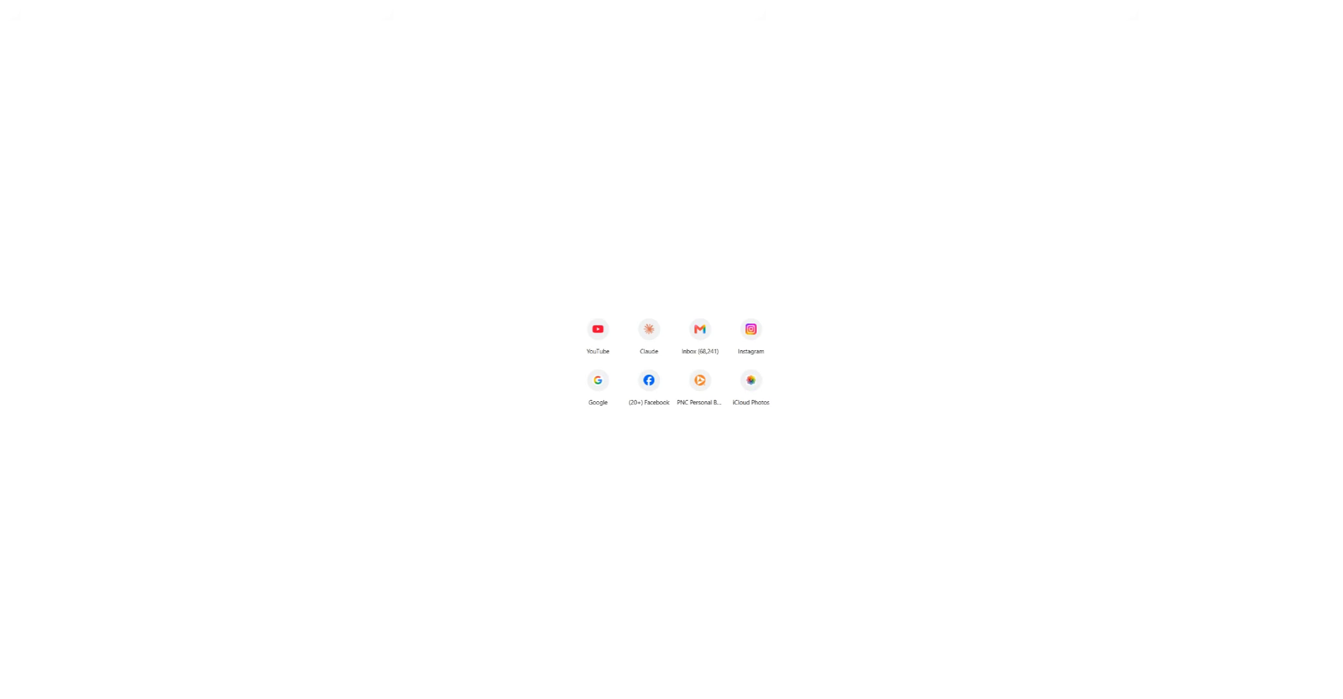
pyautogui.write('r')
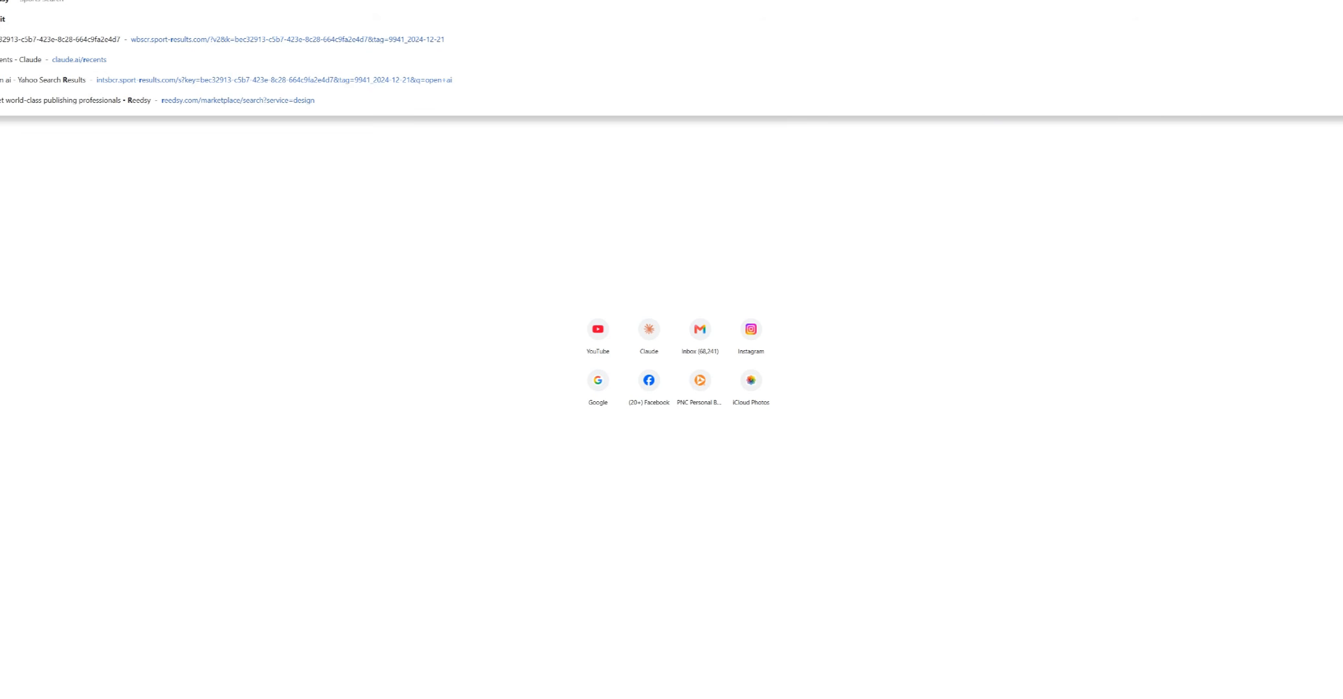
pyautogui.write('eplit')
pyautogui.press('Return')
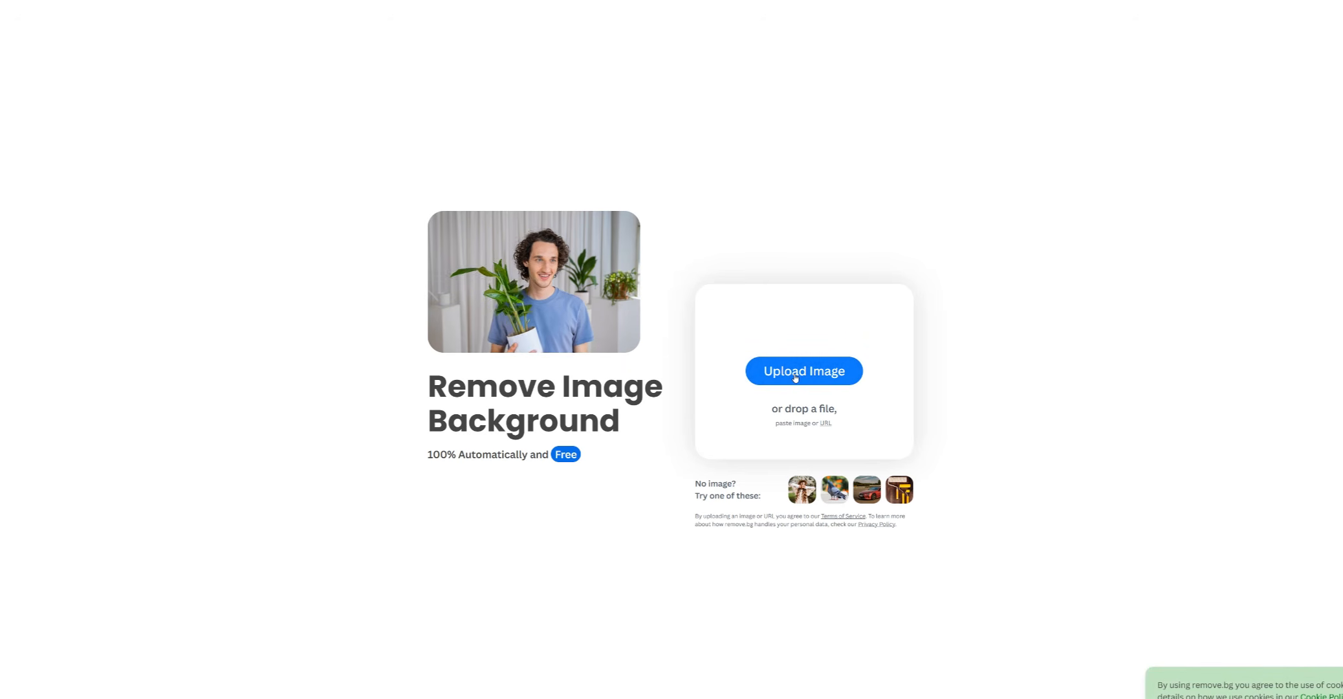
# Upload the farmer characters image from the Downloads folder to remove its background.
pyautogui.click(779, 372)
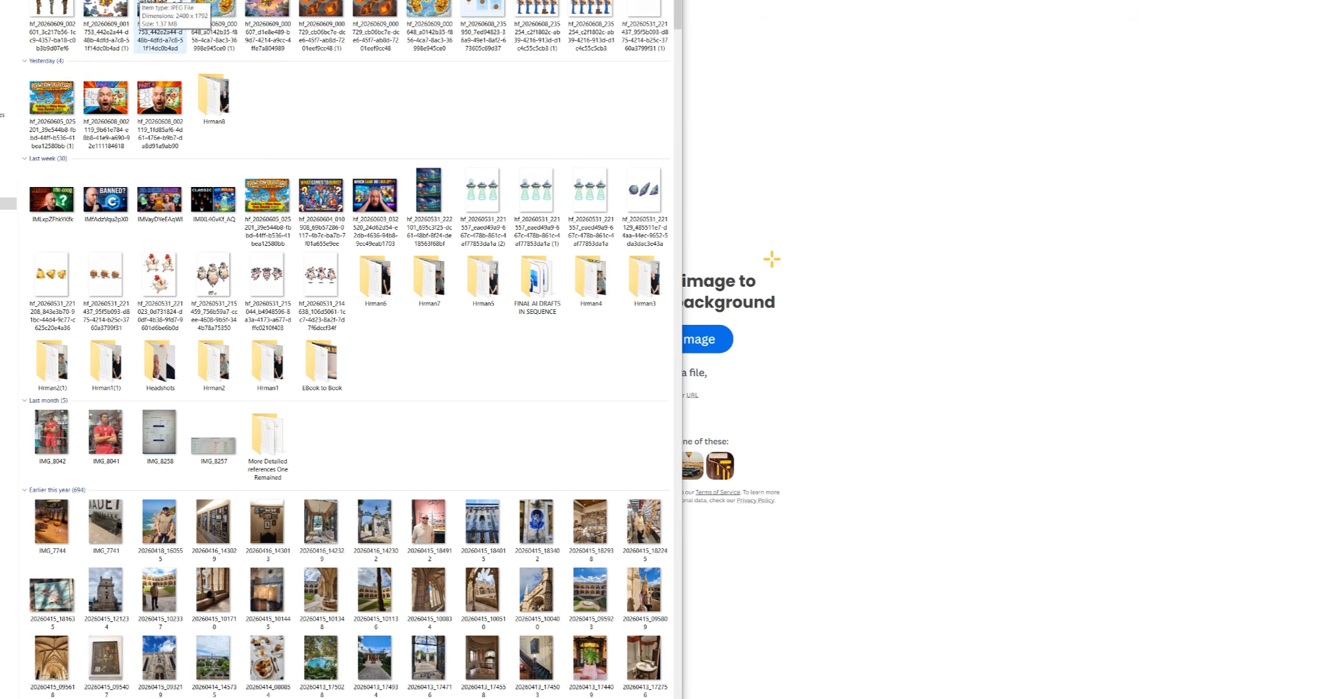
pyautogui.click(600, 5)
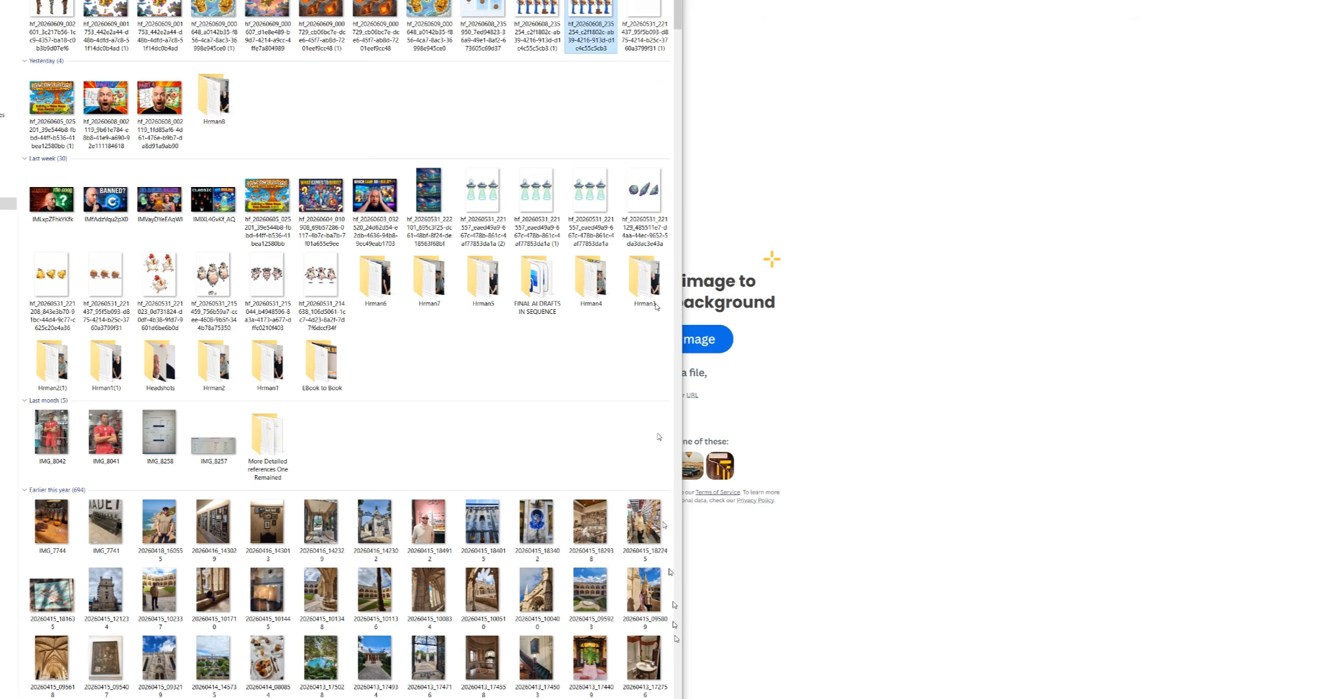
pyautogui.click(599, 698)
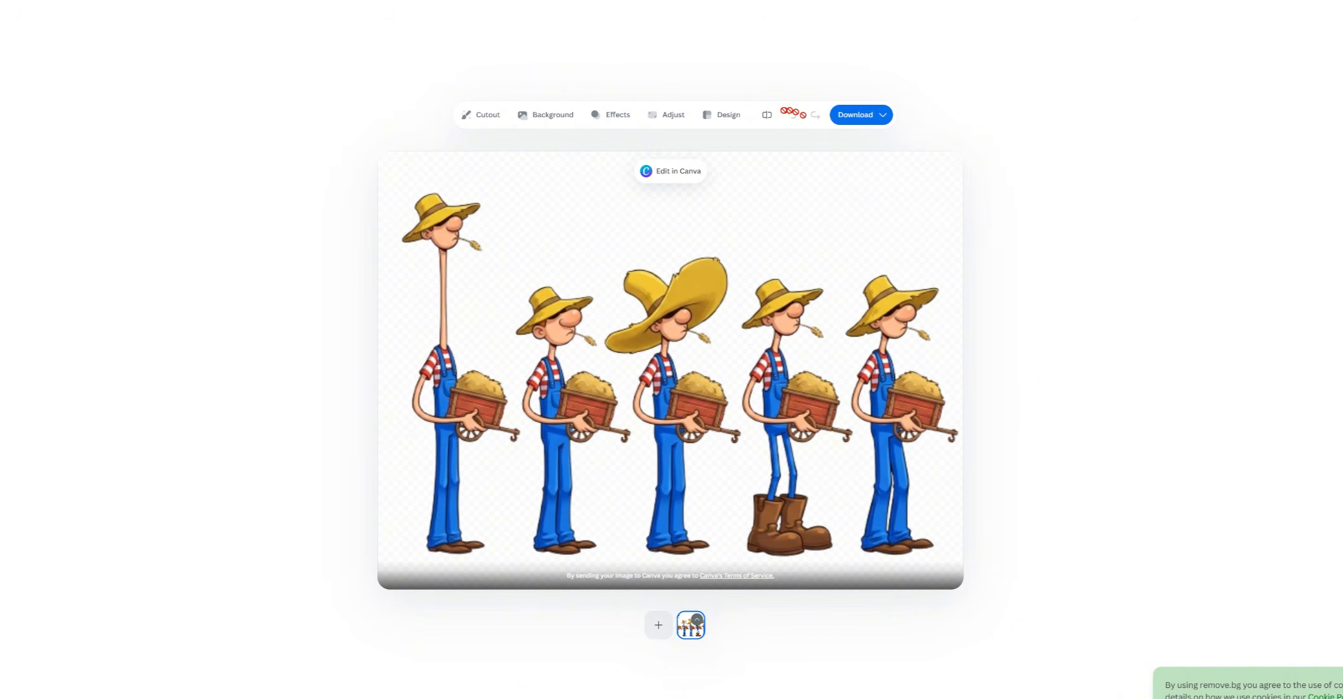
# Erase small areas near the farmers' hats with the Cutout magic brush at a smaller brush size.
pyautogui.click(482, 114)
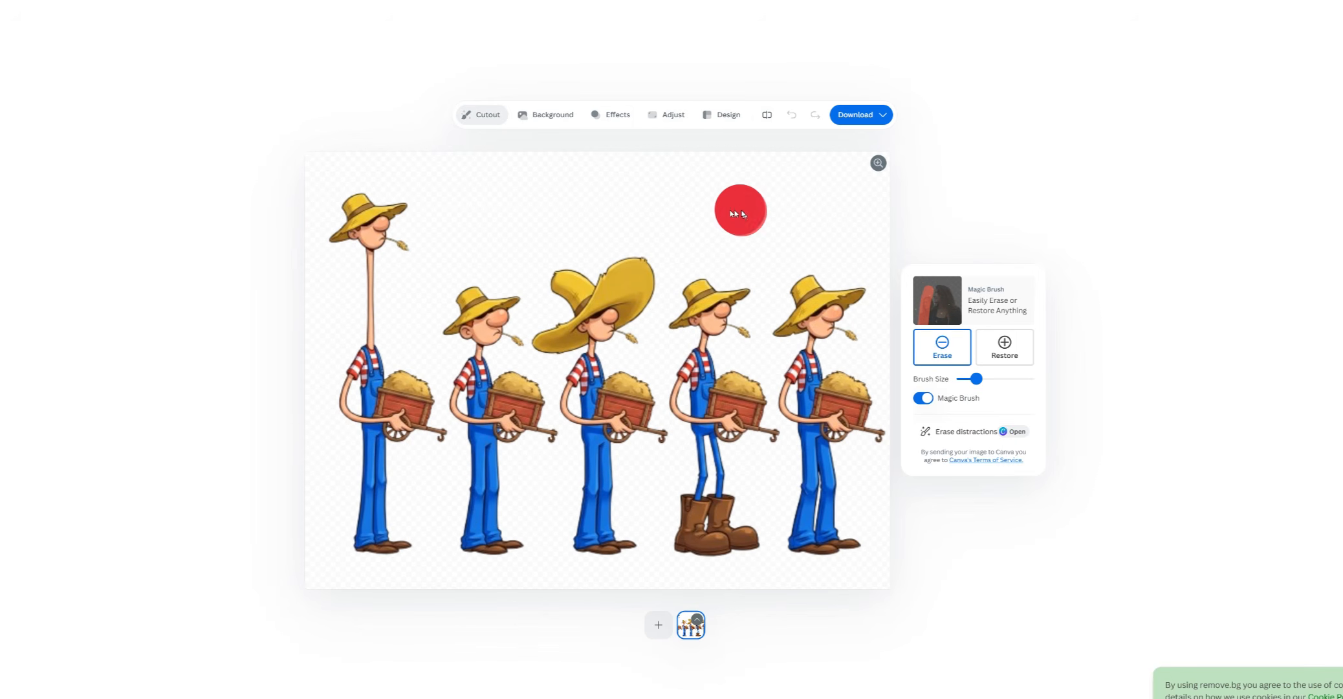
pyautogui.moveTo(740, 210)
pyautogui.mouseDown()
pyautogui.moveTo(652, 210)
pyautogui.moveTo(692, 210)
pyautogui.mouseUp()
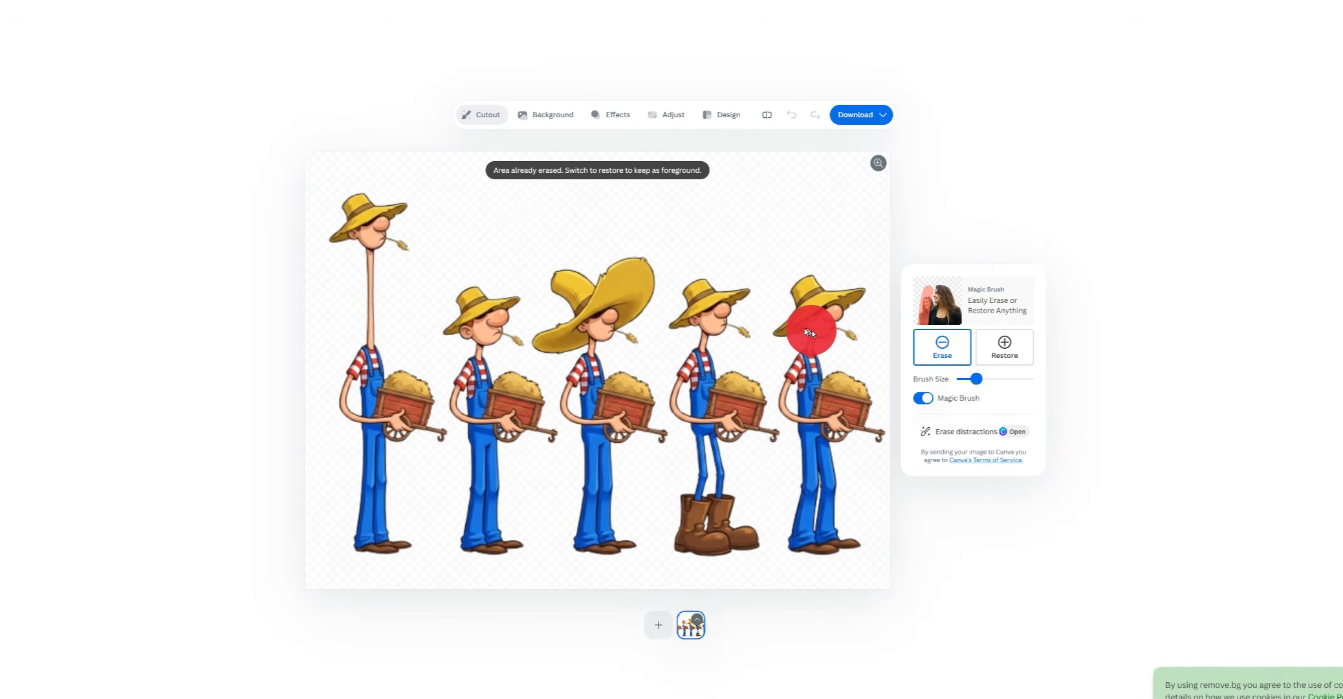
pyautogui.moveTo(976, 379); pyautogui.dragTo(963, 378)
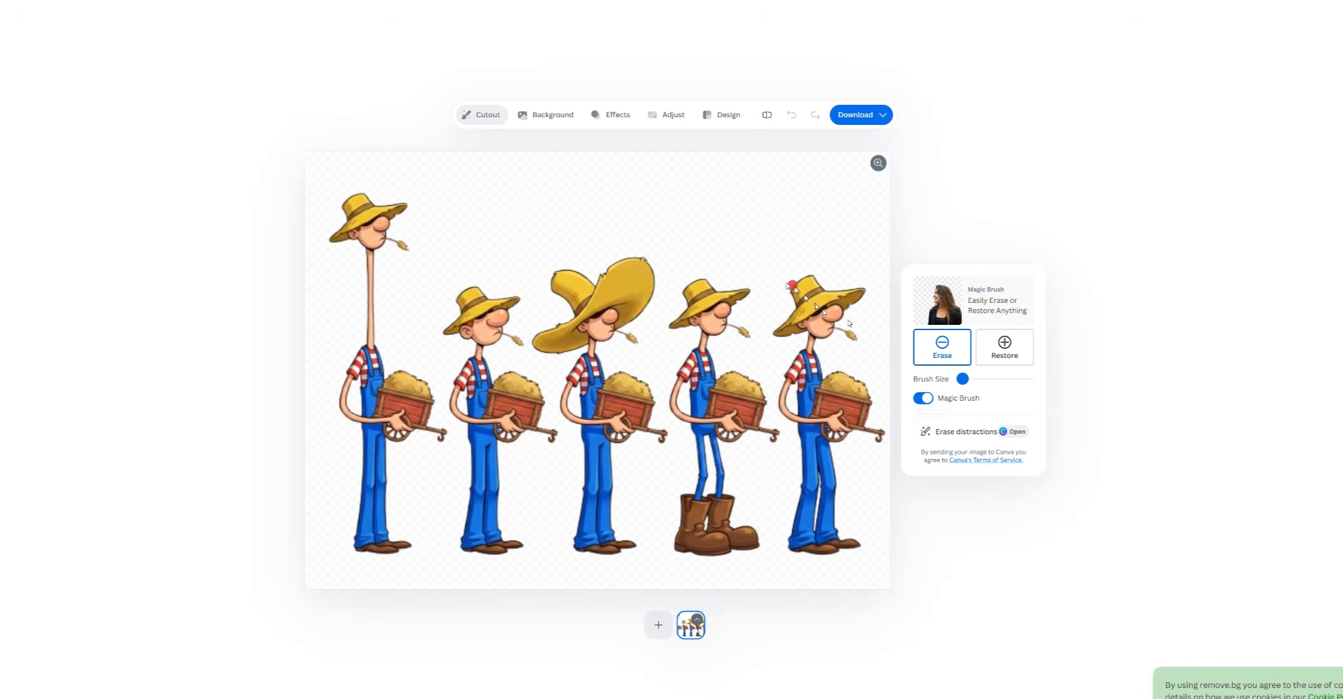
pyautogui.moveTo(762, 238)
pyautogui.mouseDown()
pyautogui.moveTo(782, 561)
pyautogui.moveTo(853, 576)
pyautogui.moveTo(879, 537)
pyautogui.moveTo(888, 457)
pyautogui.moveTo(885, 302)
pyautogui.moveTo(864, 236)
pyautogui.moveTo(765, 244)
pyautogui.mouseUp()
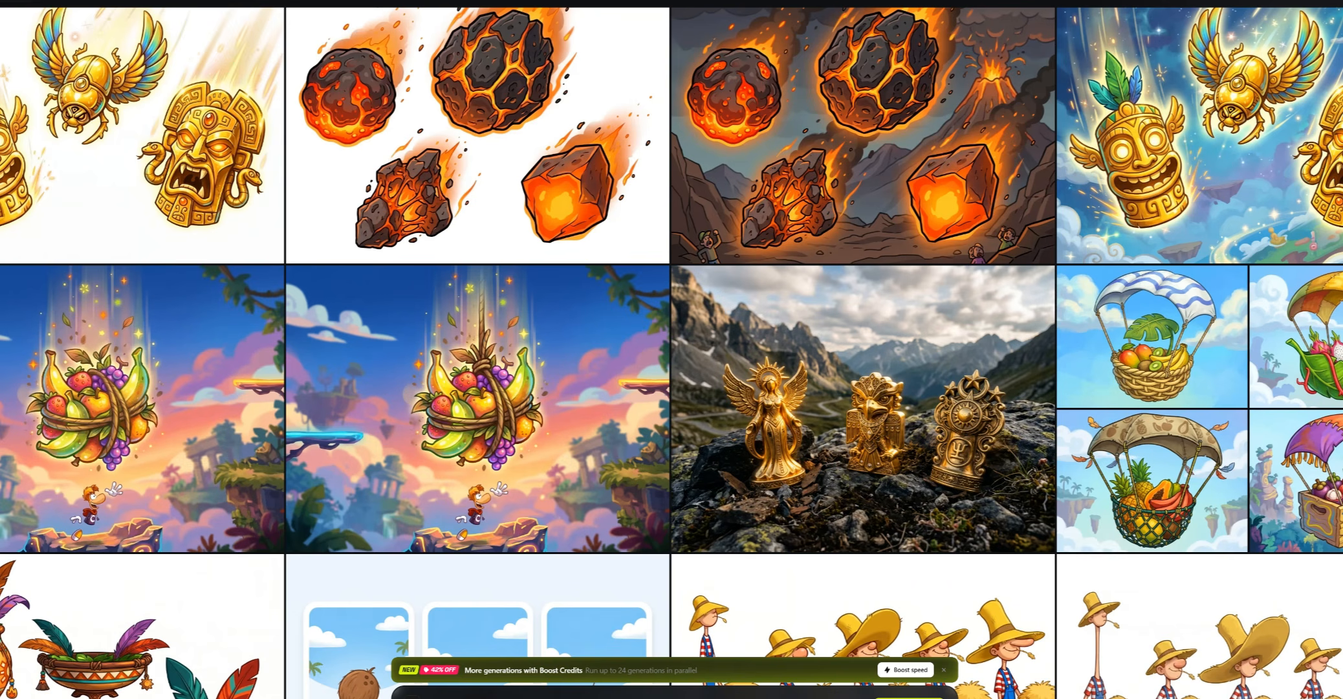
# View the coconut image full size in the AI generation gallery and close it.
pyautogui.scroll(9, 311, 287)
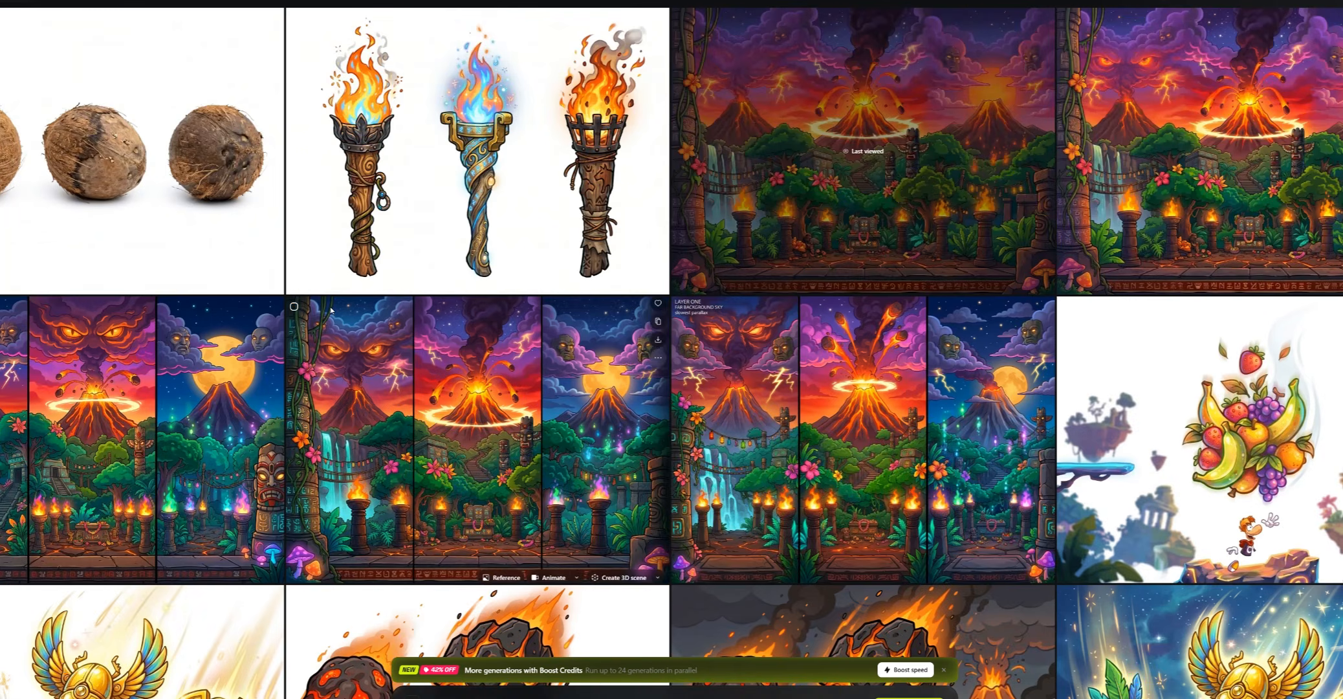
pyautogui.click(272, 272)
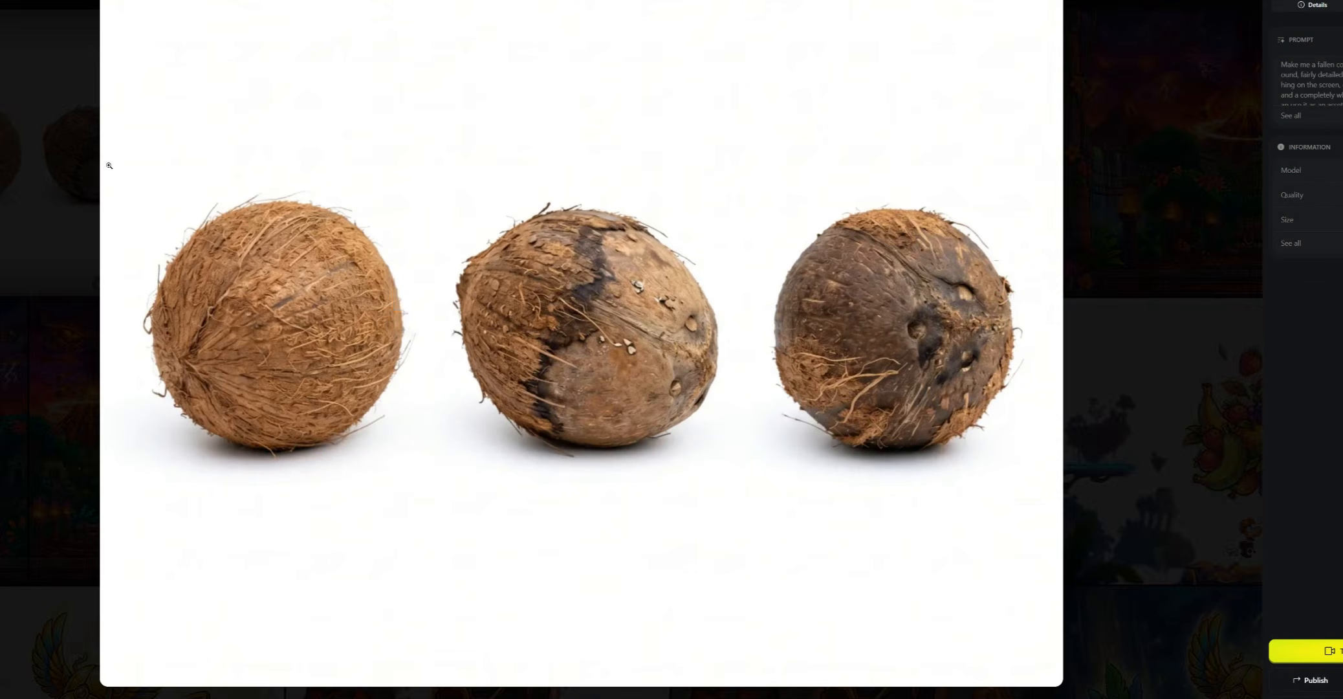
pyautogui.click(1337, 8)
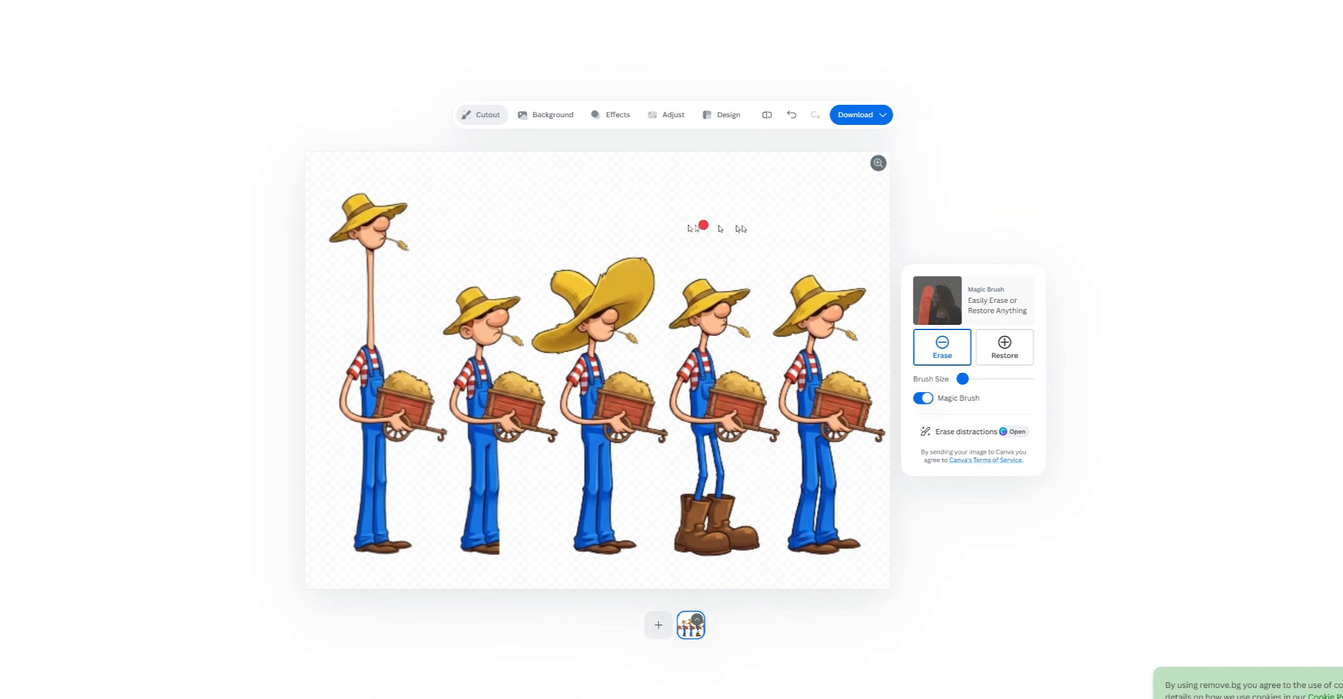
# Preview the Background replacement options and return to the Cutout tool.
pyautogui.click(536, 118)
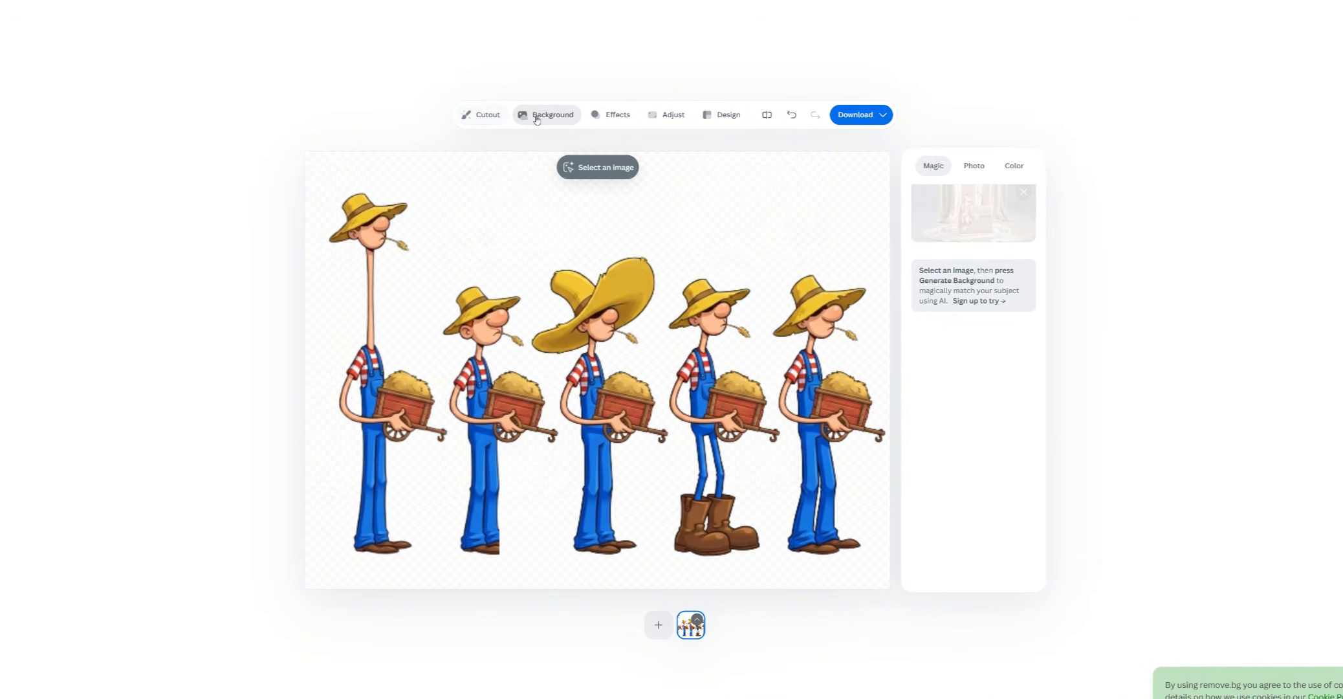
pyautogui.click(484, 114)
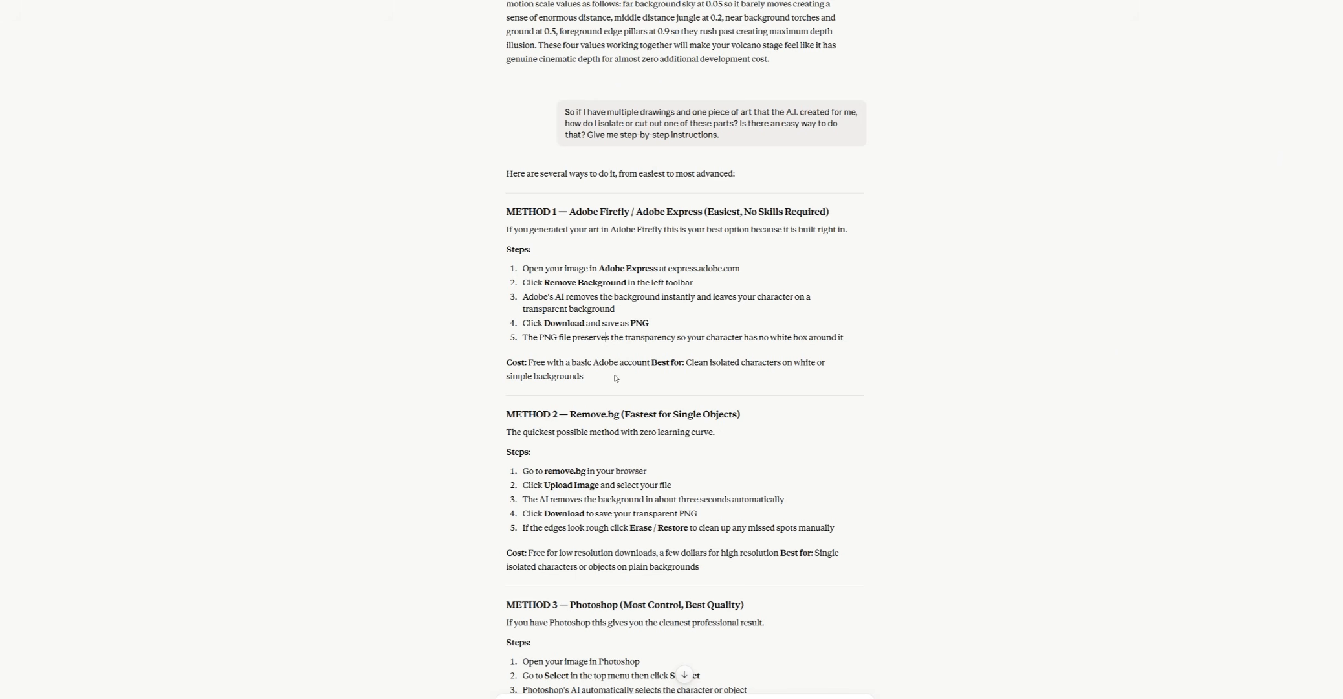
# Scroll through the chat reply's Krita and multiple-character methods.
pyautogui.scroll(-5, 615, 378)
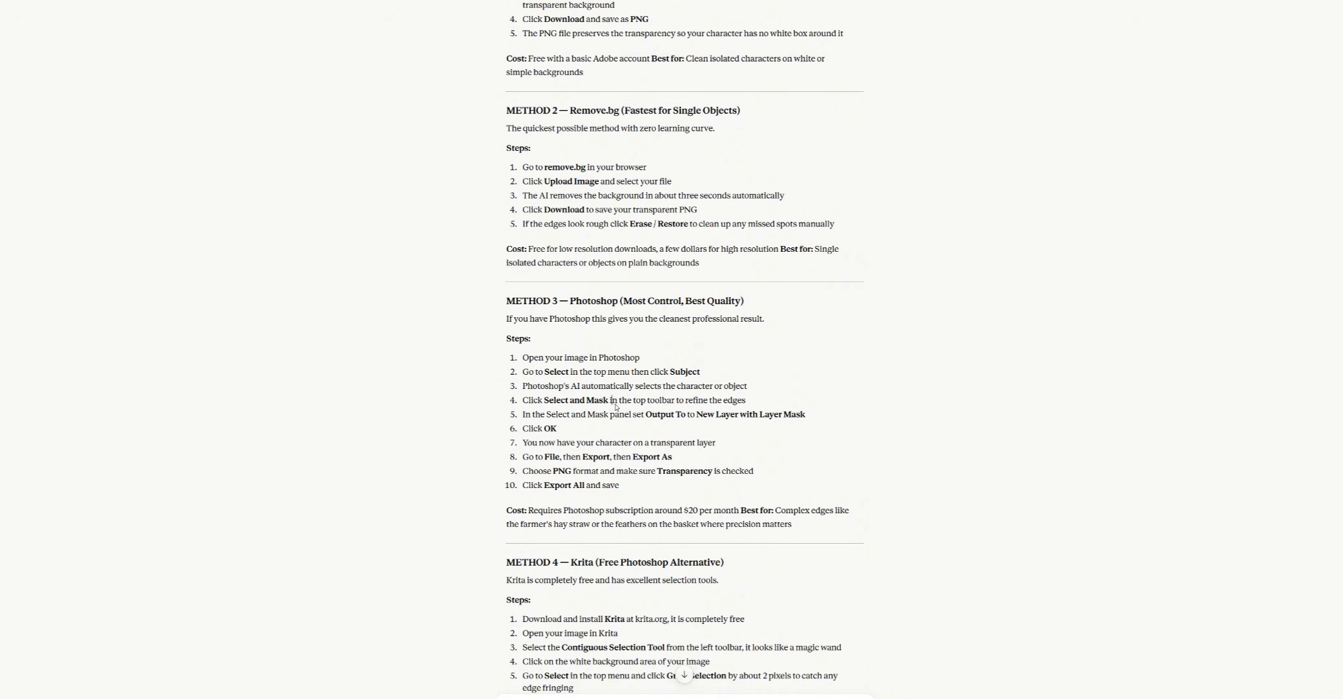
pyautogui.scroll(-5, 615, 409)
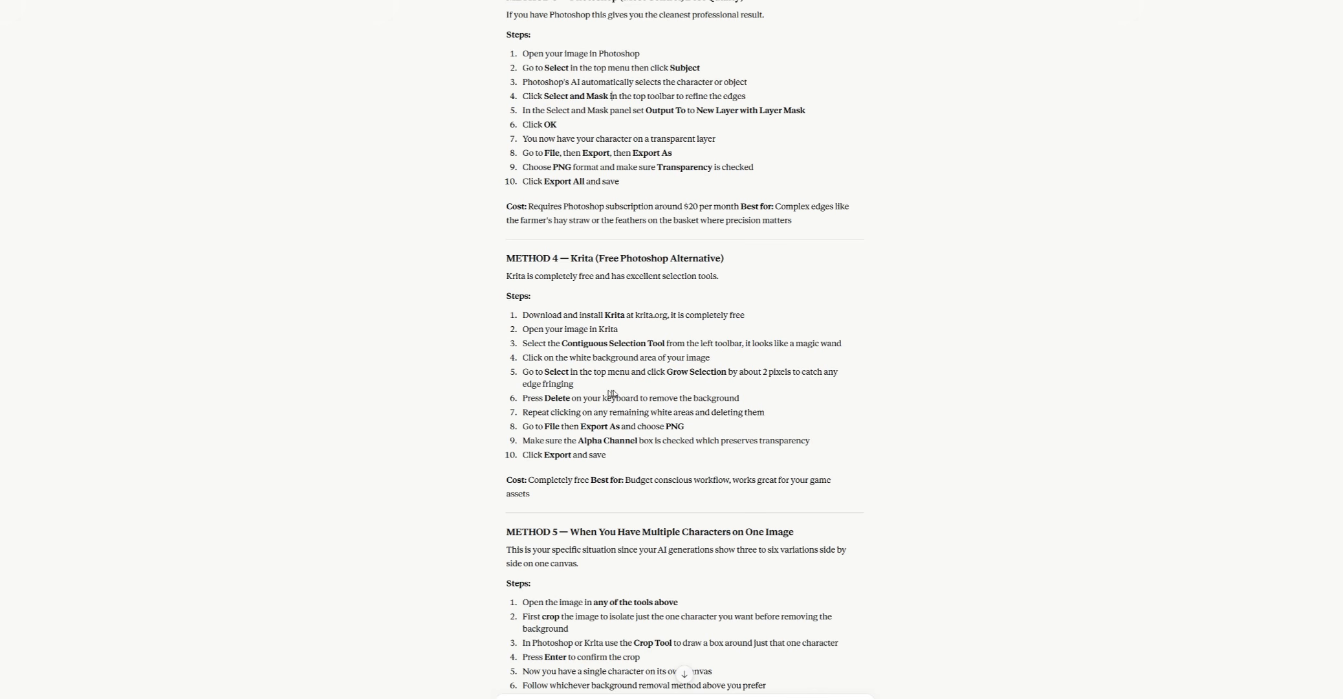
pyautogui.scroll(-3, 611, 394)
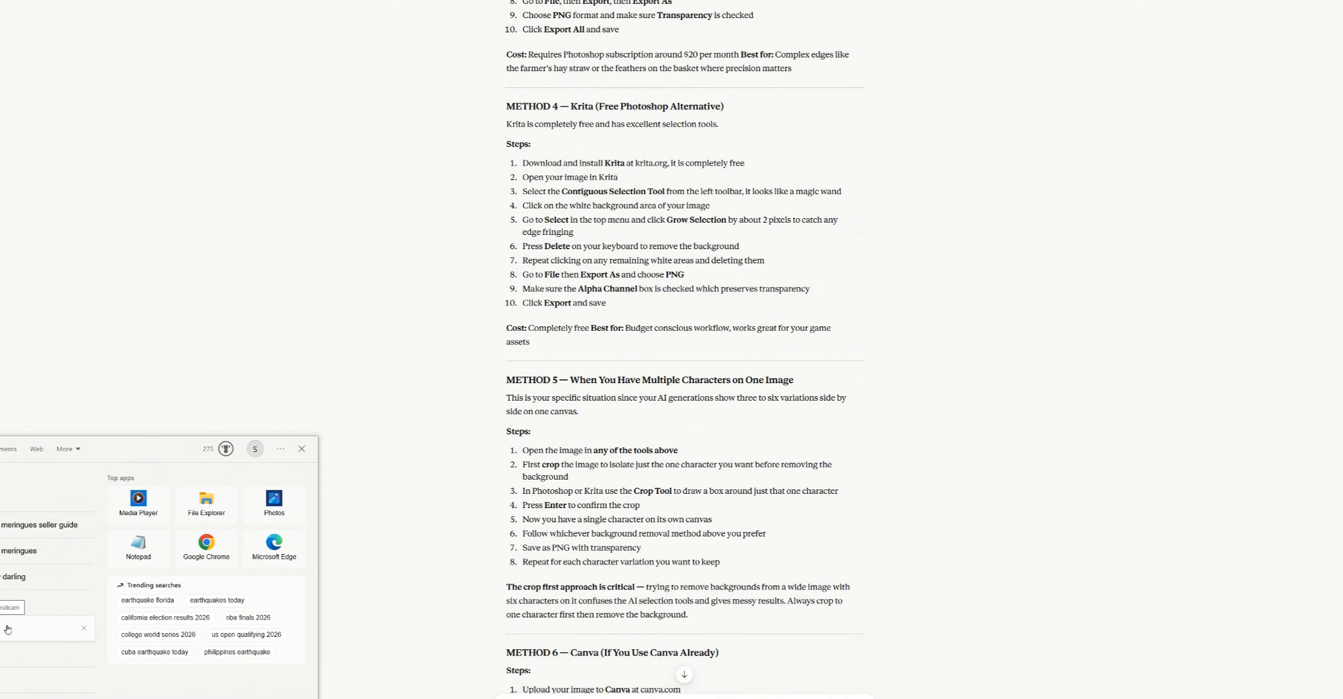
# Launch Paint and open the farmer characters image from the Downloads folder.
pyautogui.write('paint')
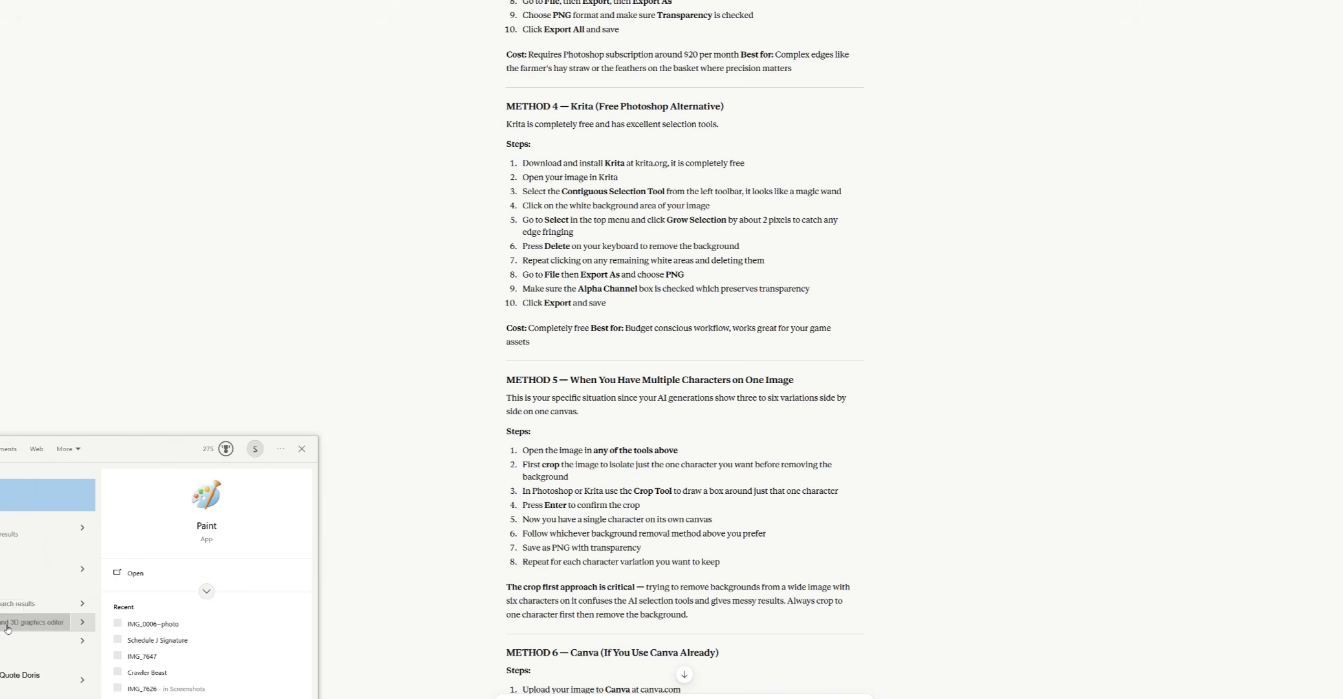
pyautogui.press('Return')
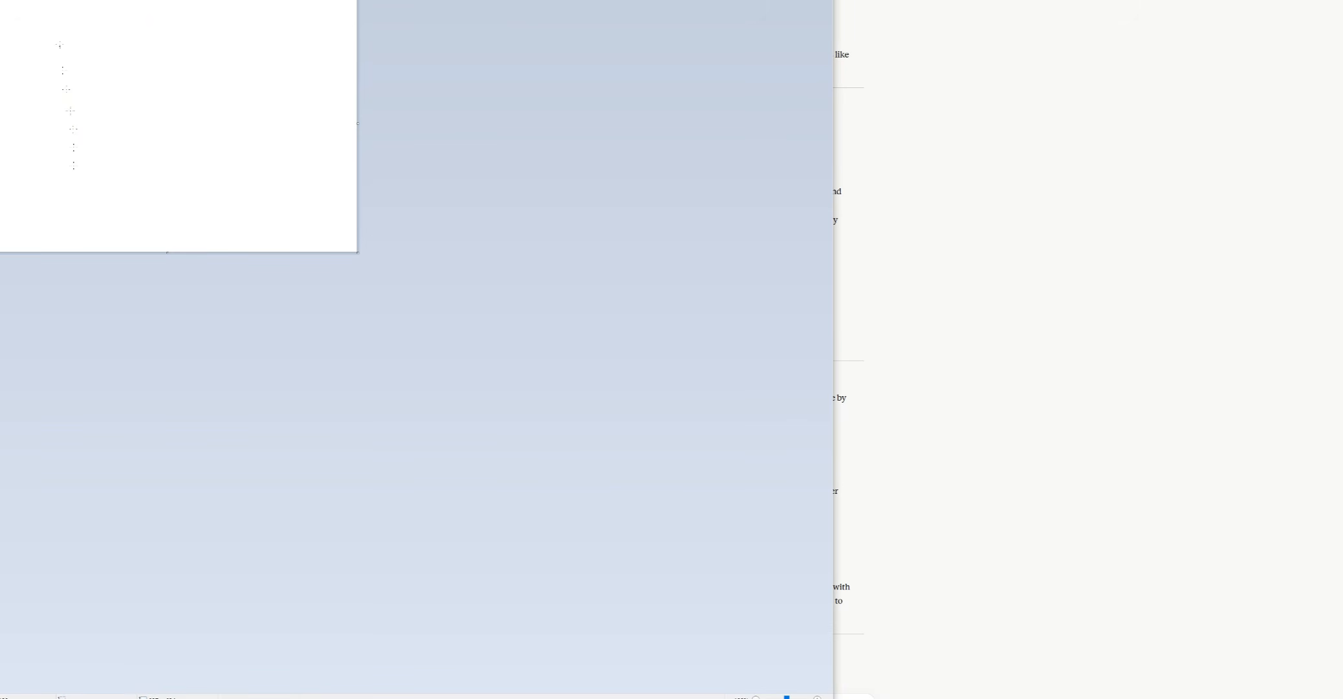
pyautogui.hotkey('alt', 'f')
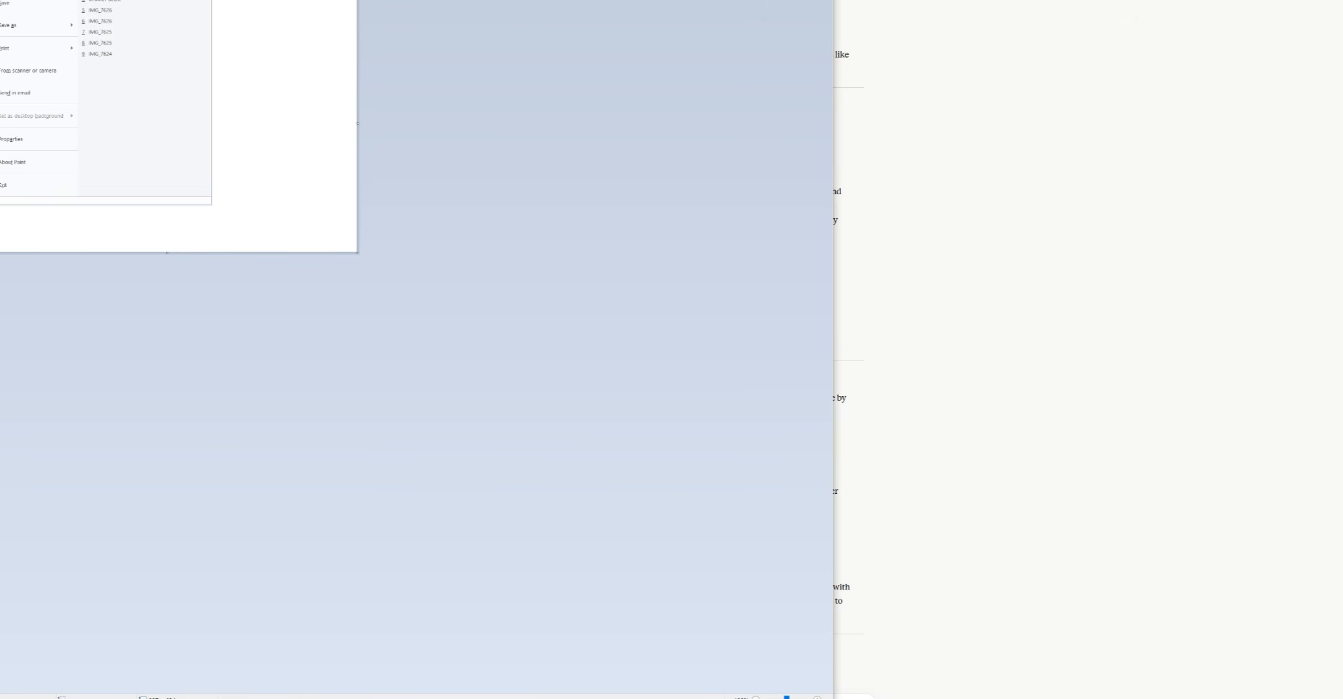
pyautogui.press('o')
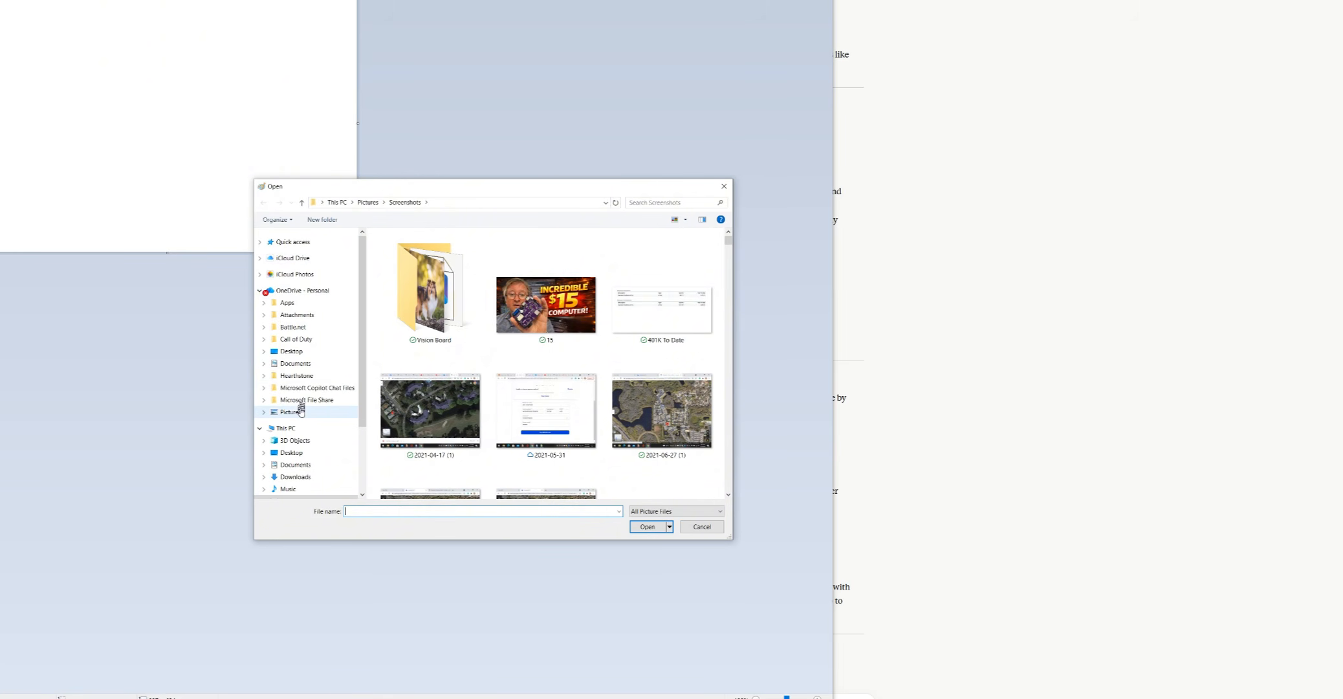
pyautogui.click(314, 476)
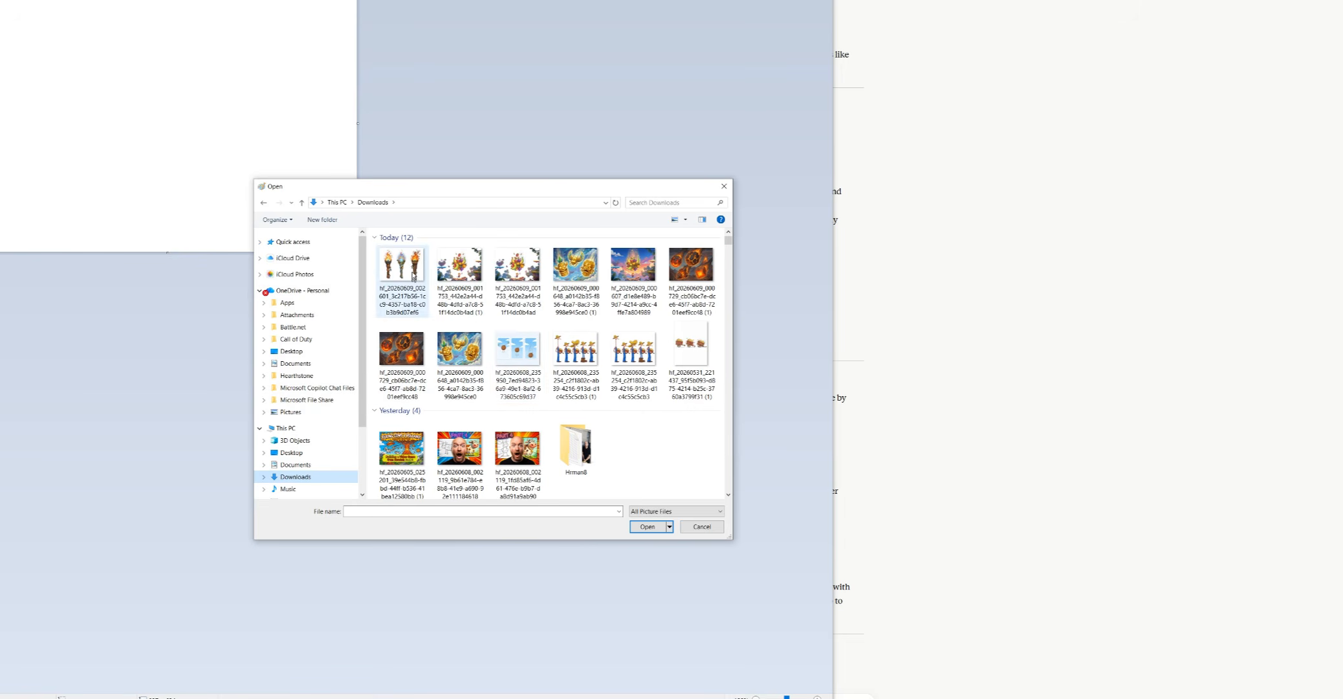
pyautogui.click(633, 352)
pyautogui.click(646, 526)
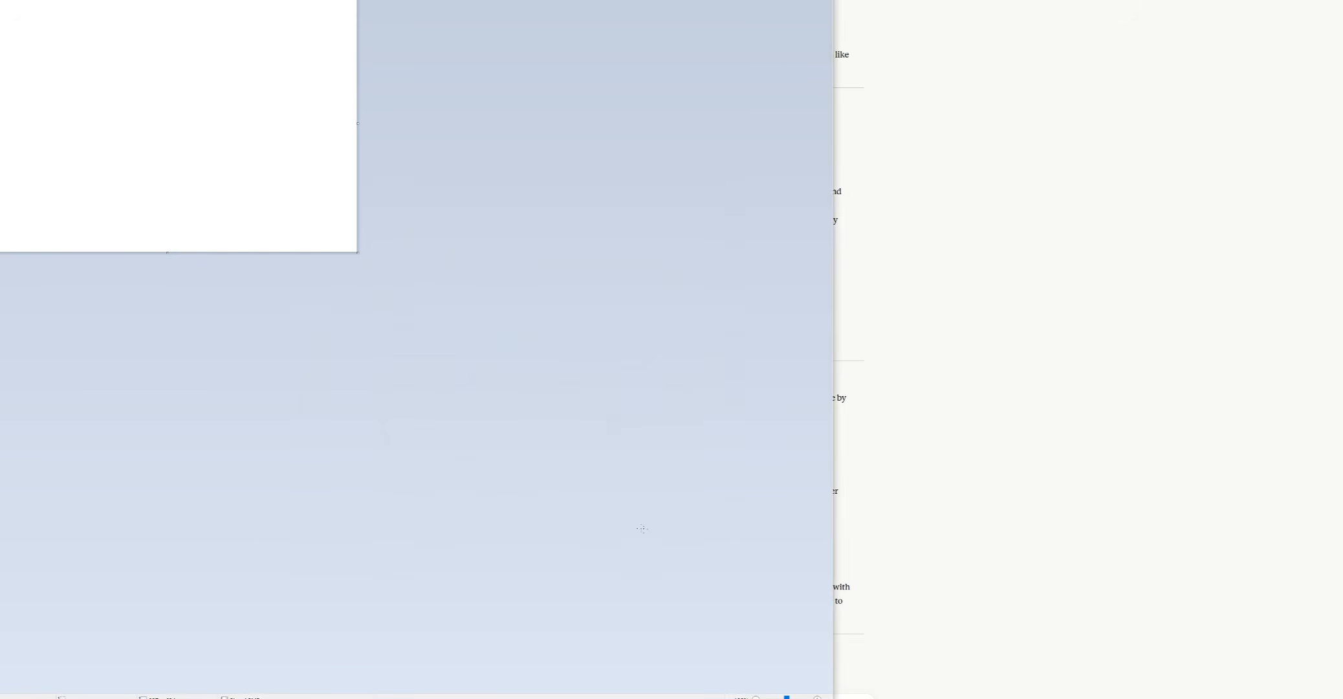
pyautogui.moveTo(463, 380); pyautogui.dragTo(646, 397)
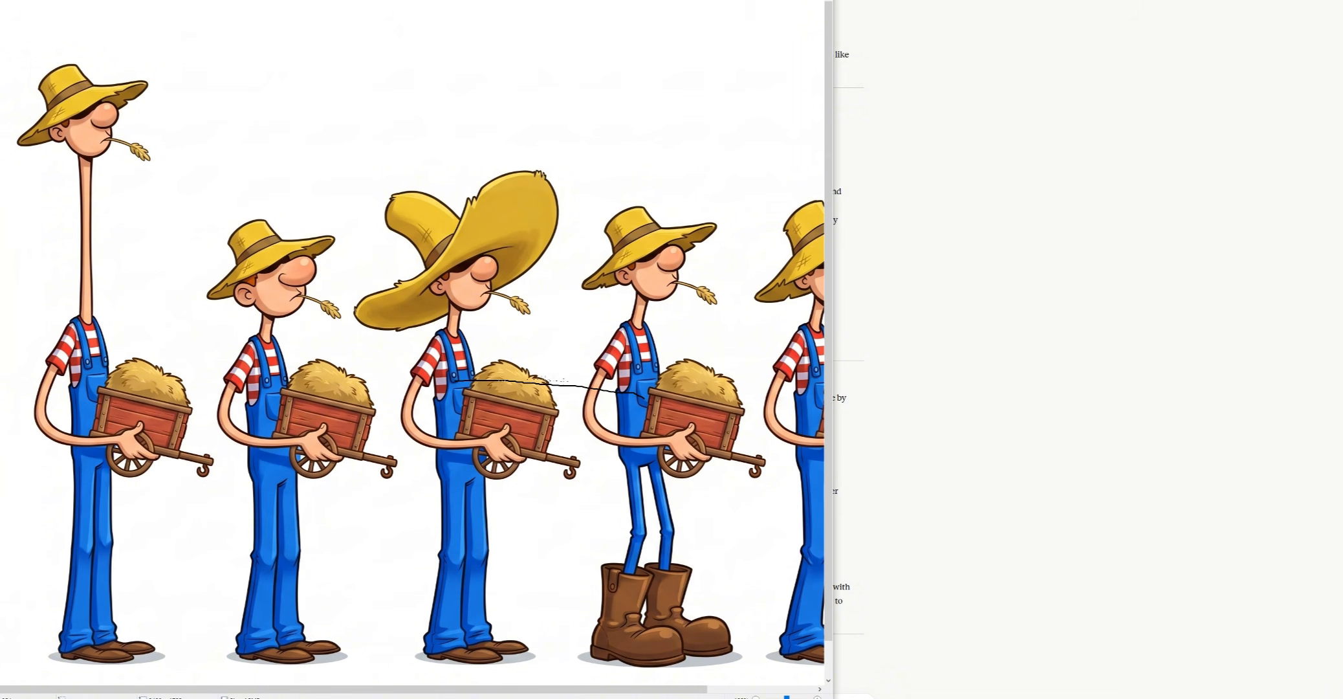